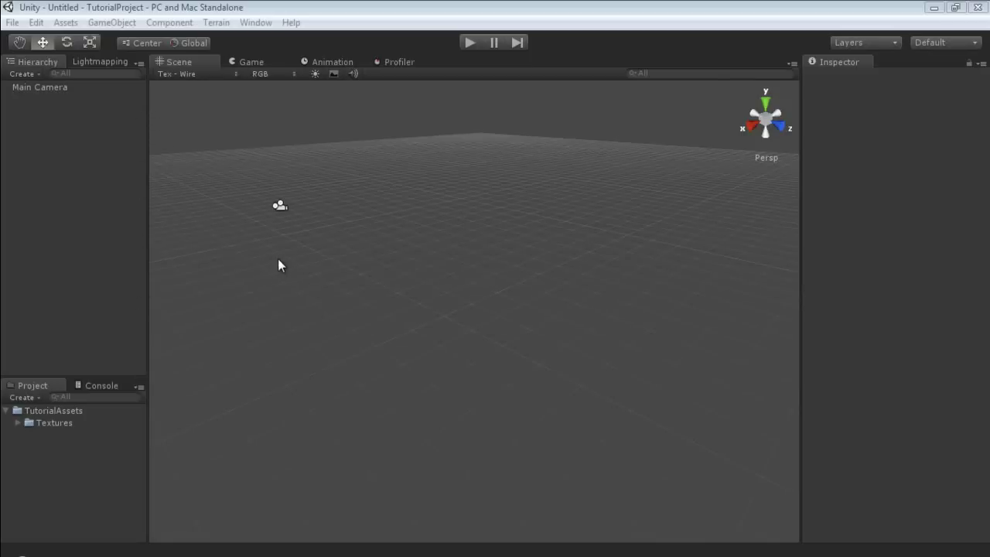
- Create an empty GameObject and set its Position to 0, 0, 0
left_click(133, 24)
left_click(130, 38)
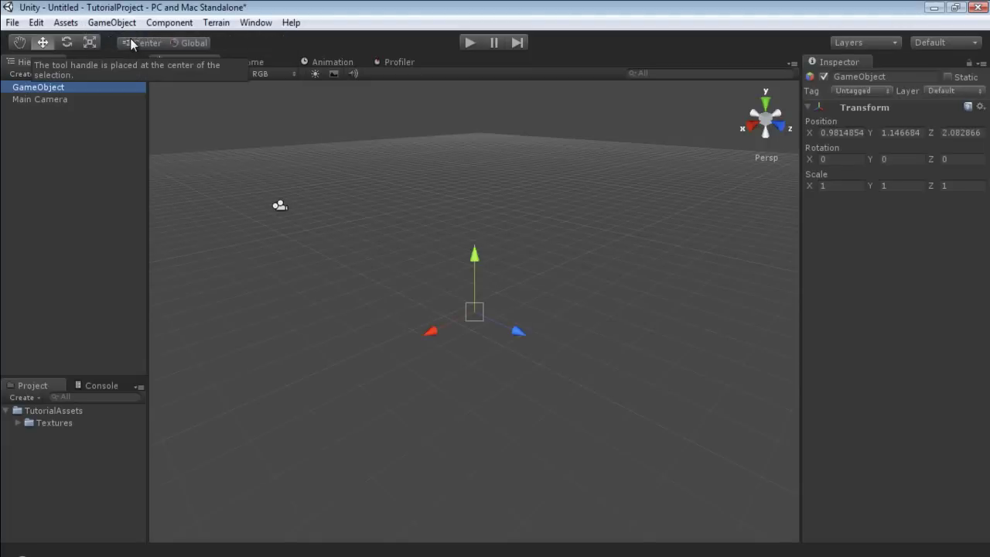
left_click(835, 133)
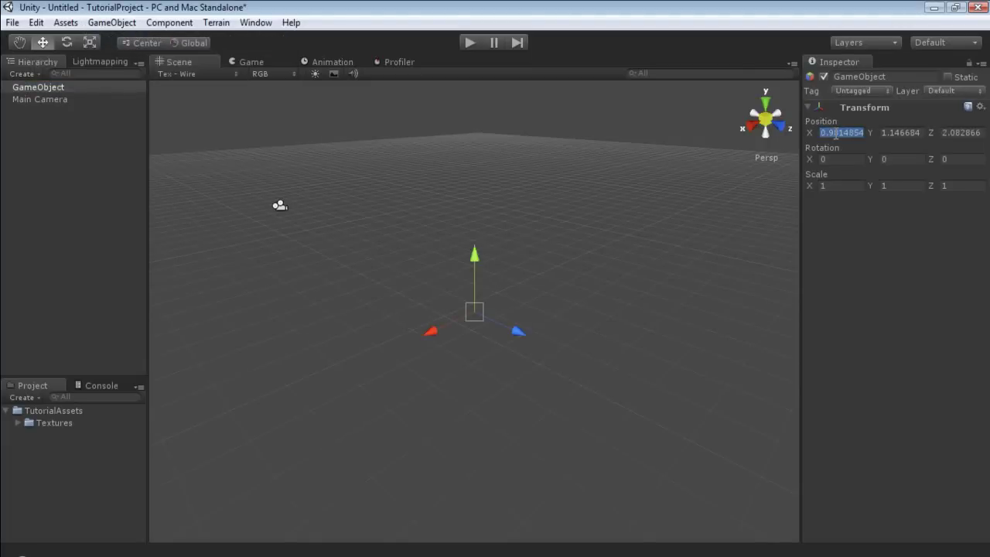
type("0")
key("Tab")
type("0")
key("Tab")
type("0")
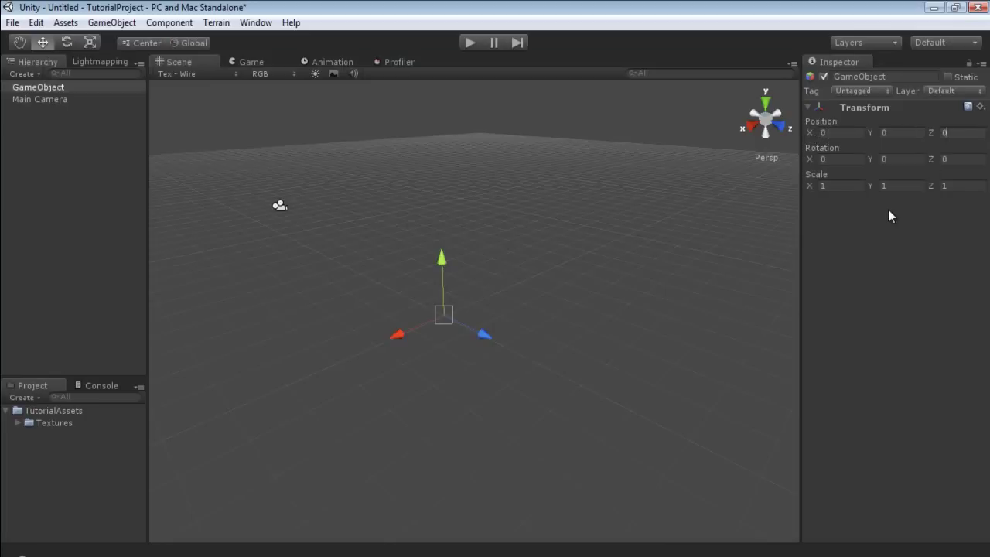
left_click(467, 358)
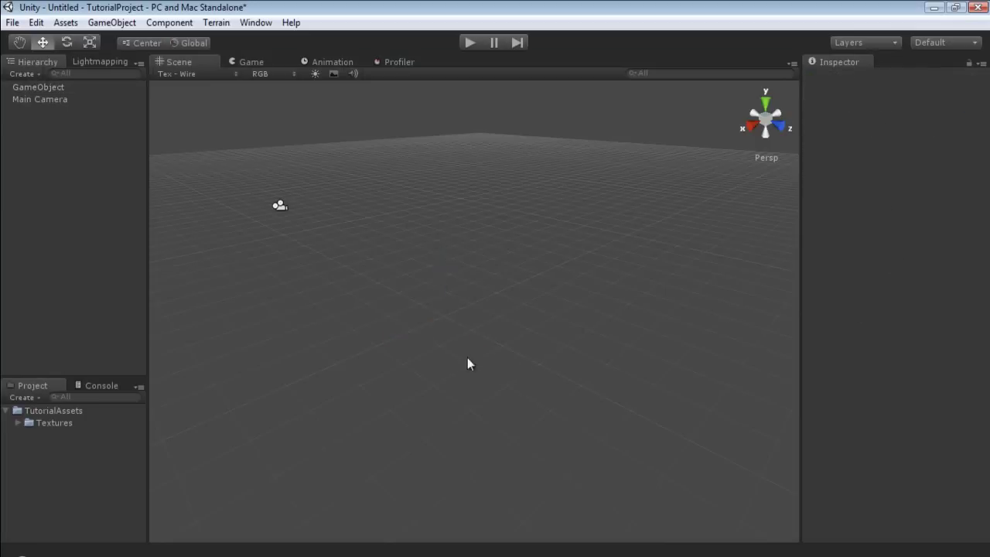
left_click(112, 23)
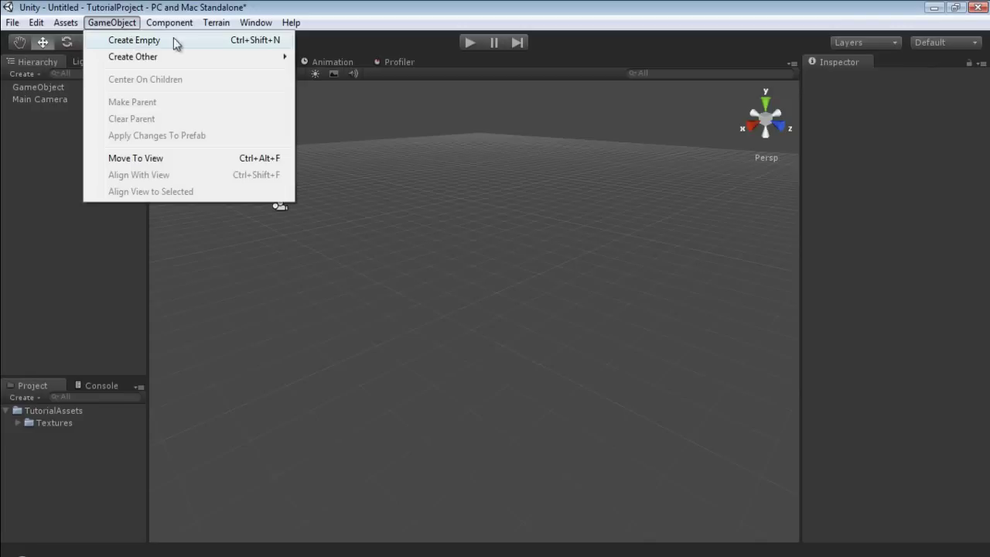
left_click(40, 84)
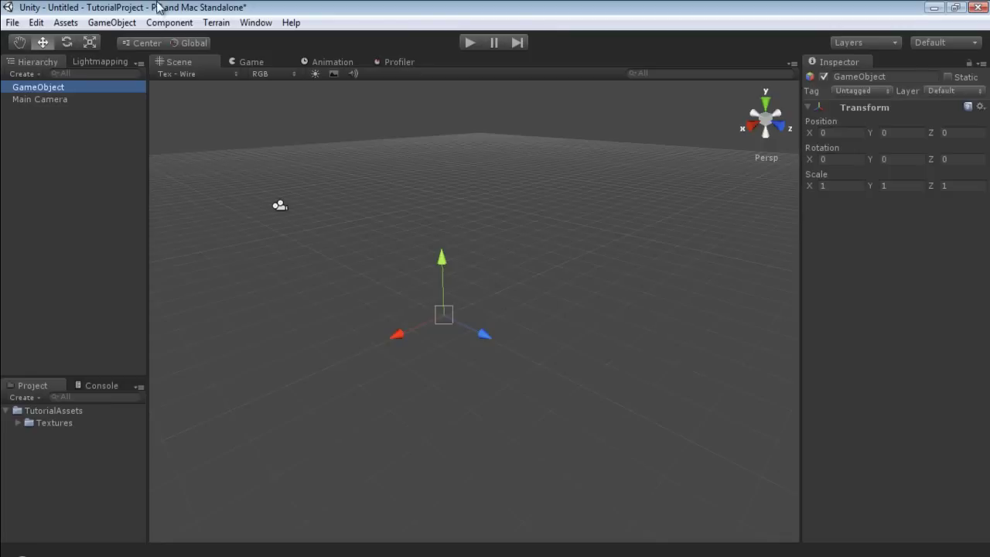
- Add a Cube from Create Other and set its Position to 0, 0, 0
left_click(112, 23)
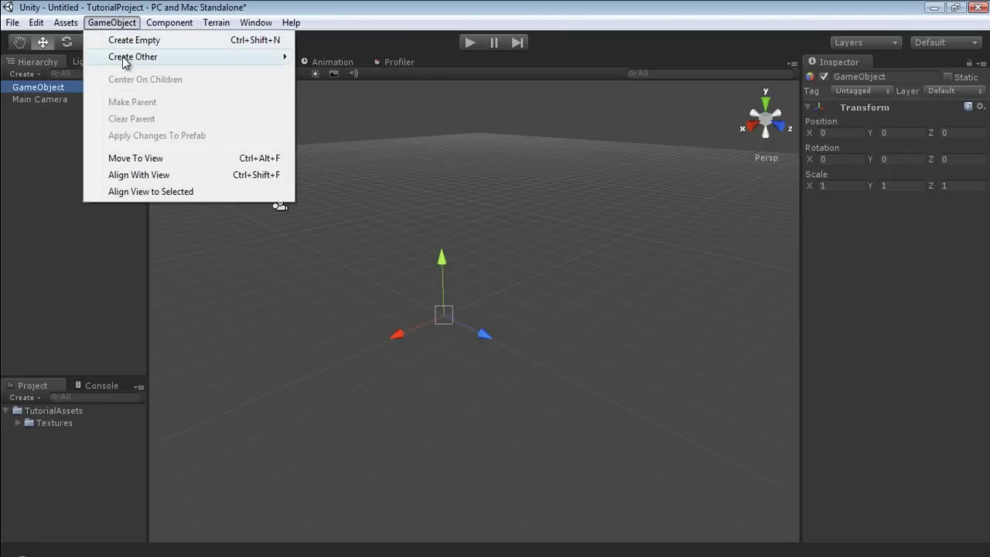
mouse_move(182, 62)
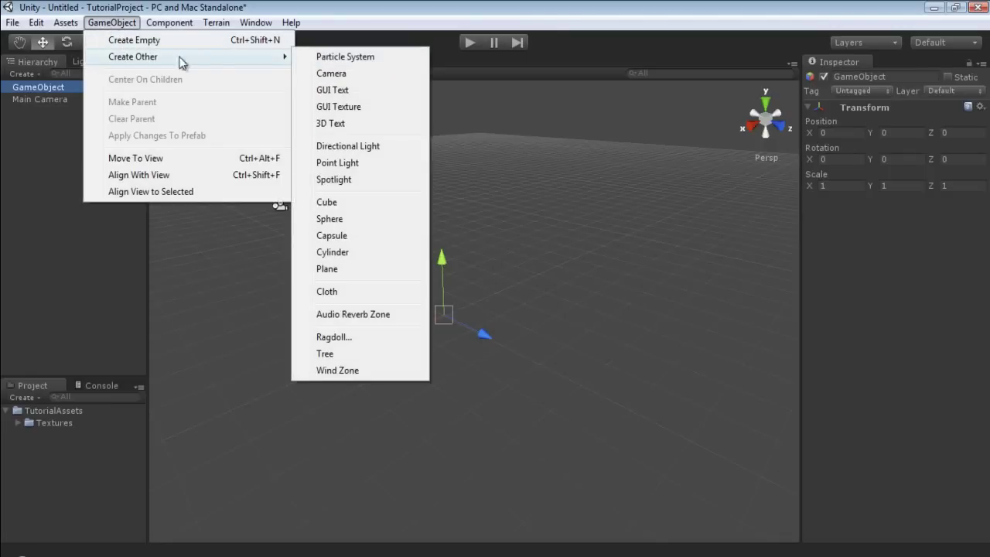
left_click(345, 205)
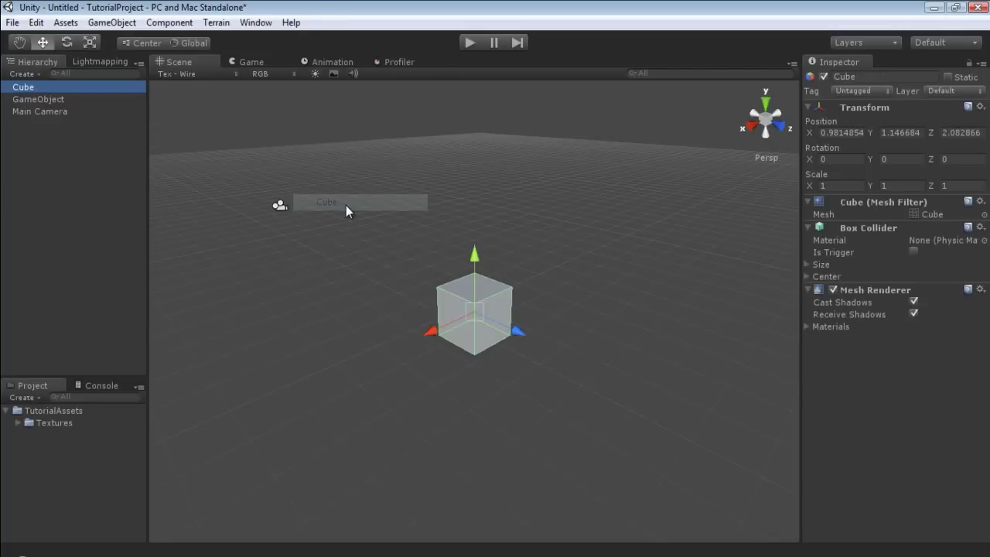
left_click(842, 134)
type("0")
key("Tab")
type("0")
key("Tab")
type("0")
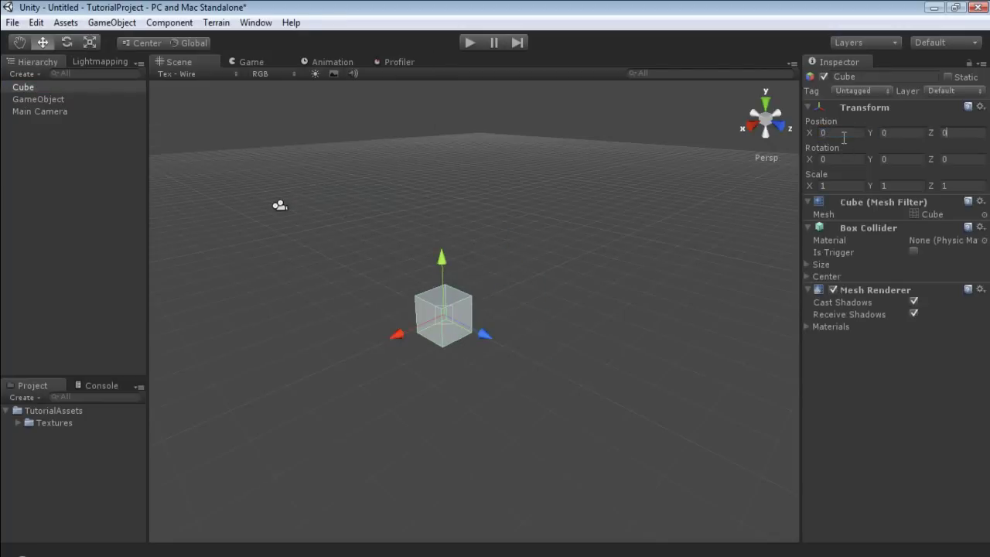
- Switch the Scene view draw mode from Tex - Wire to Textured
left_click(42, 136)
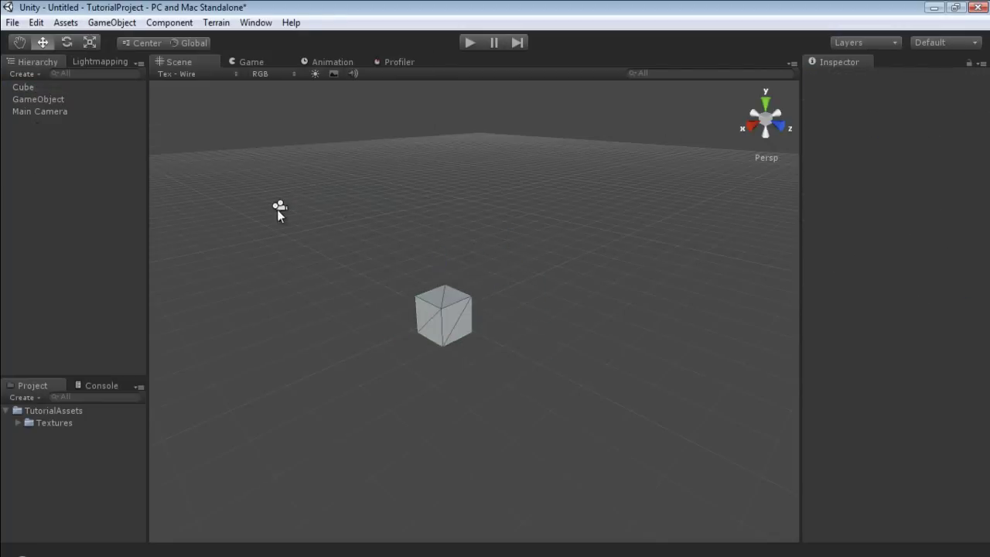
left_click(455, 313)
left_click(191, 73)
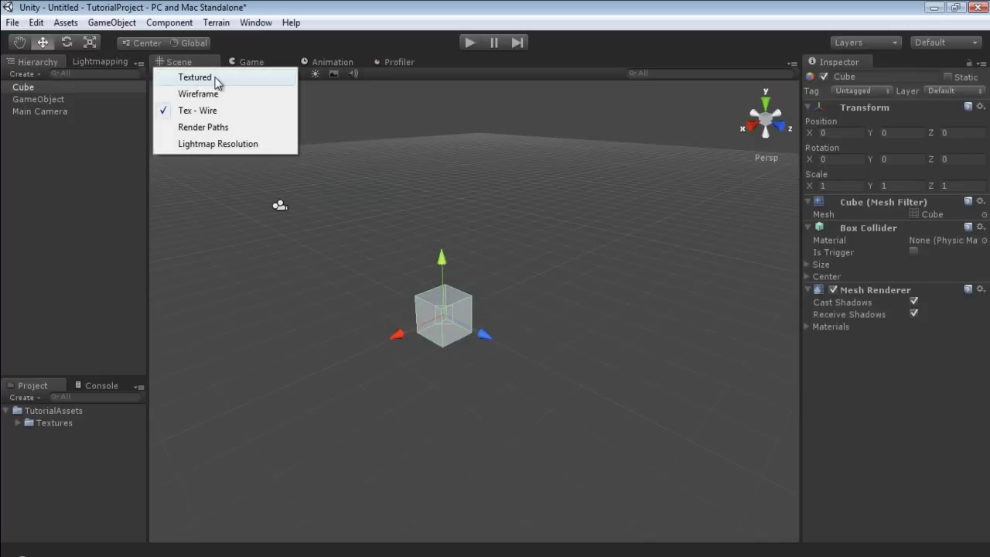
left_click(214, 76)
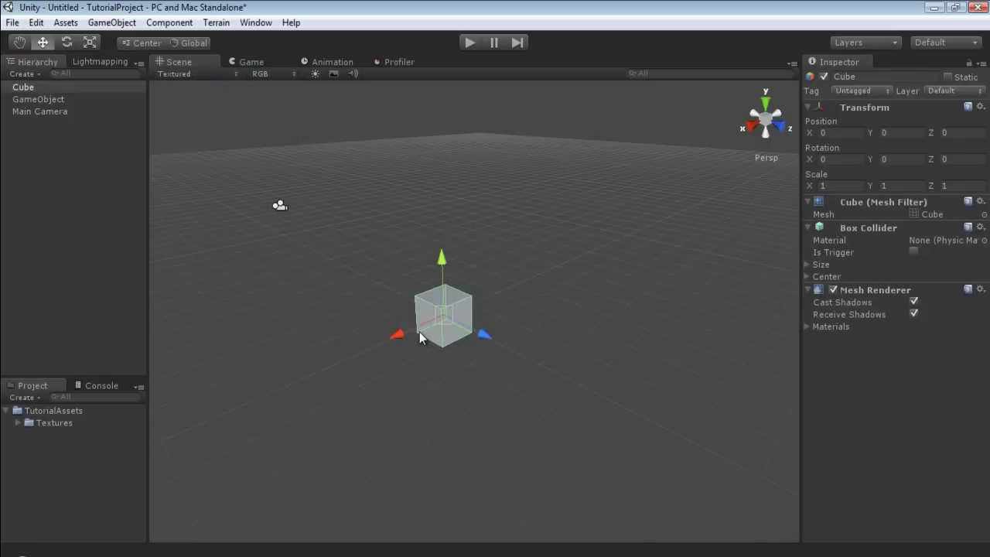
- Duplicate the cube into a row along X and copy that row forward along Z
key("ctrl+d")
left_click_drag(397, 334, 341, 365)
key("ctrl+d")
key("ctrl+d")
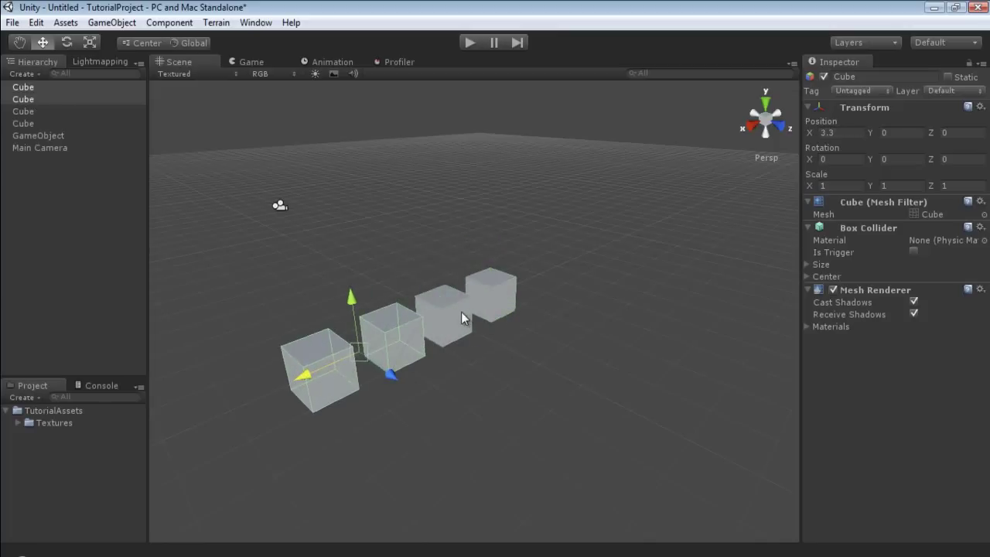
left_click(460, 311, "shift")
left_click(490, 314, "shift")
- Duplicate the row again and shift-select all 12 cubes of the first layer
key("ctrl+d")
left_click_drag(454, 355, 570, 416)
key("ctrl+d")
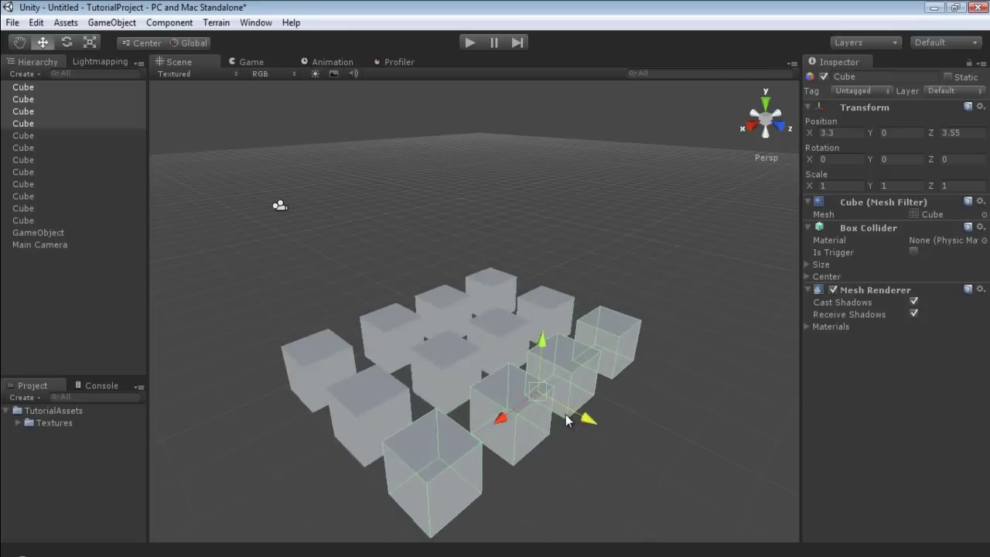
left_click(320, 366, "shift")
left_click(378, 315, "shift")
left_click(439, 321, "shift")
left_click(501, 324, "shift")
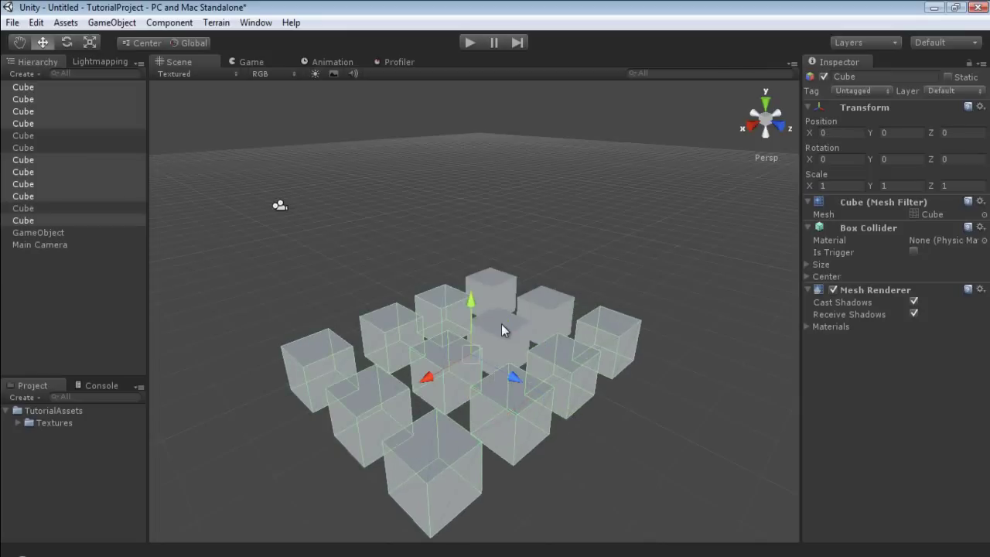
left_click(546, 309, "shift")
left_click(501, 281, "shift")
left_click(470, 284, "shift")
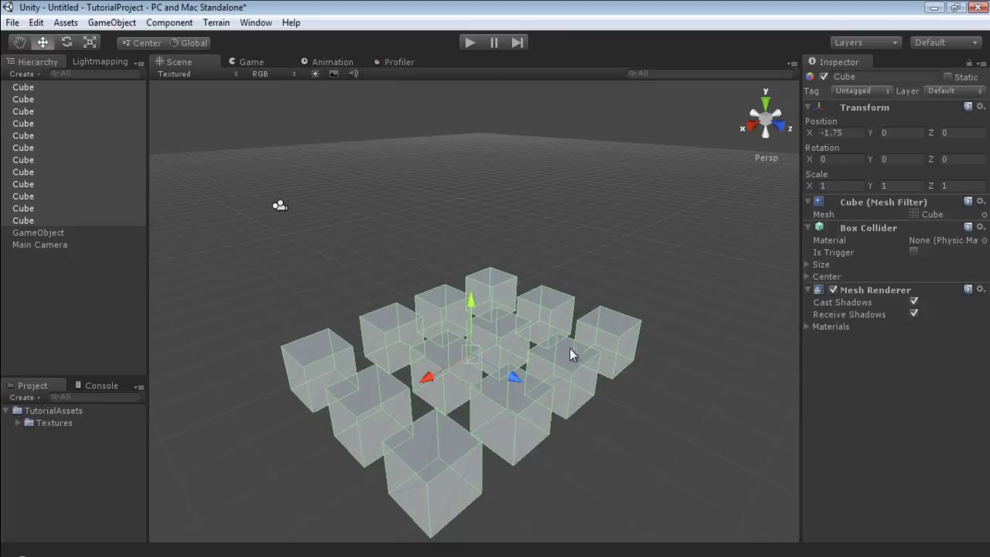
- Duplicate the 12 cubes and raise the copies along Y into a second layer
key("ctrl+d")
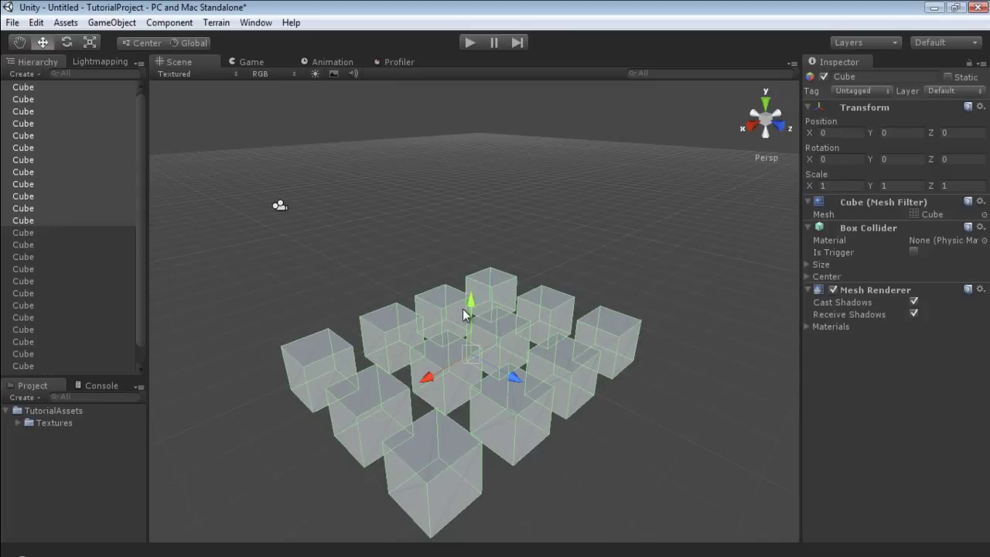
left_click_drag(469, 308, 499, 266)
left_click(337, 345)
left_click_drag(337, 345, 468, 351, "alt")
scroll(38, 295, "down", 3)
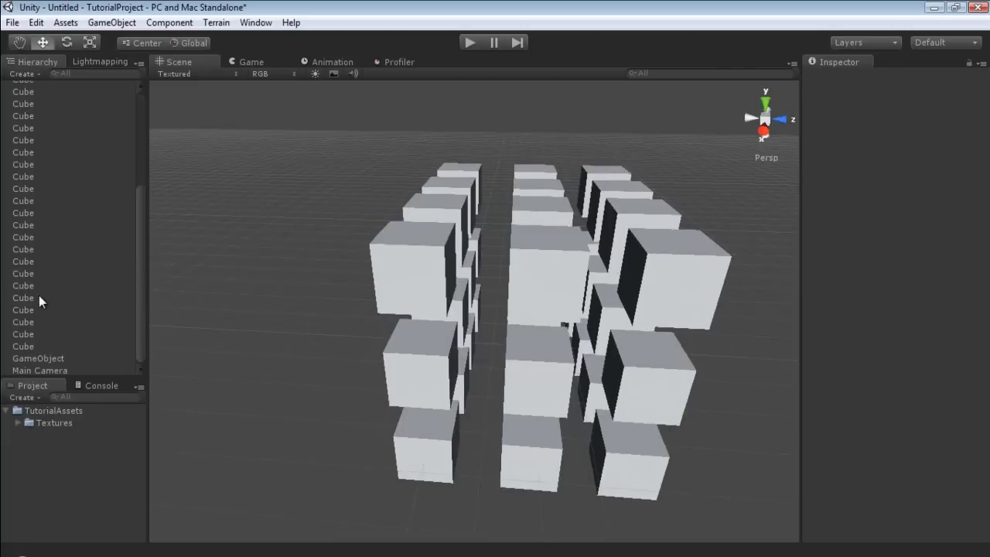
scroll(80, 344, "up", 4)
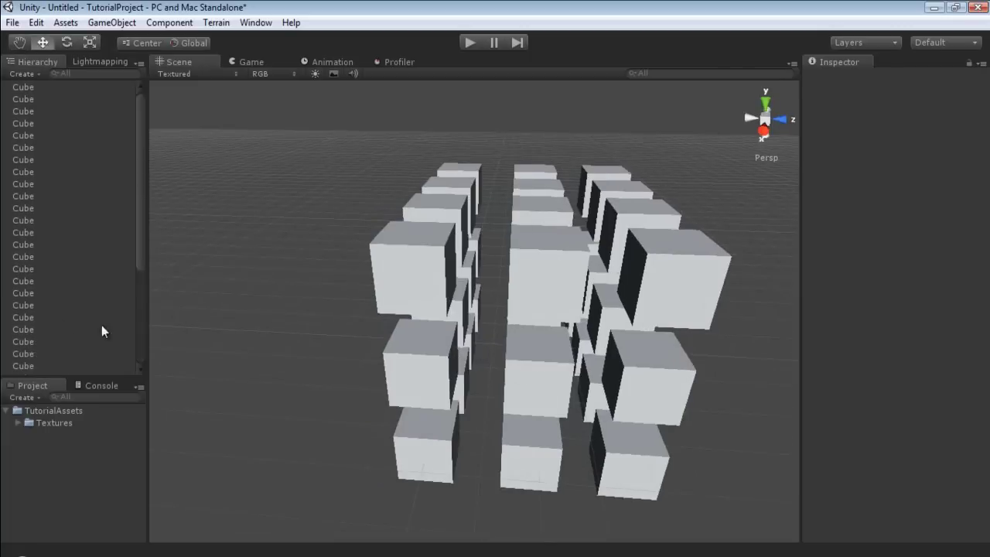
scroll(120, 265, "down", 3)
scroll(120, 266, "up", 3)
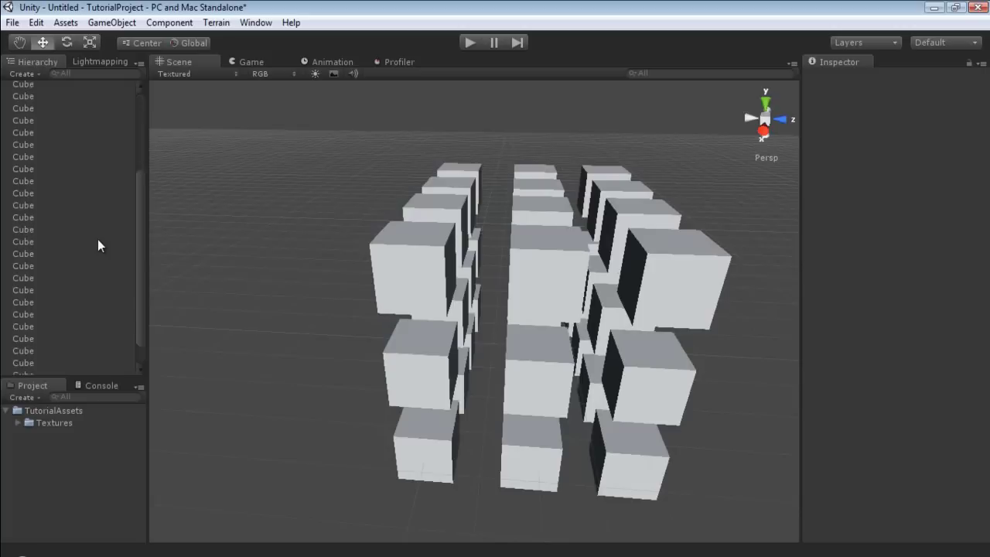
scroll(97, 246, "down", 3)
scroll(97, 246, "up", 3)
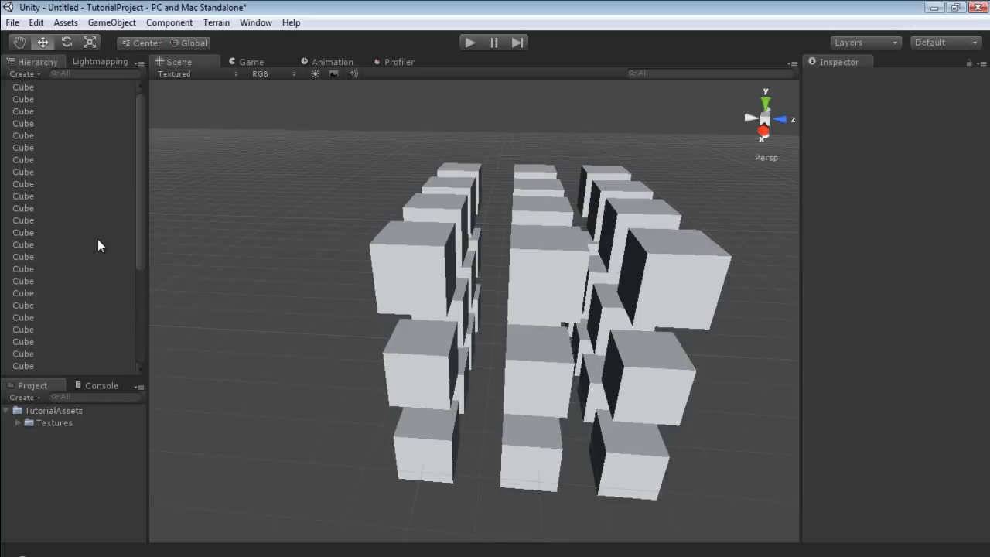
scroll(111, 172, "down", 3)
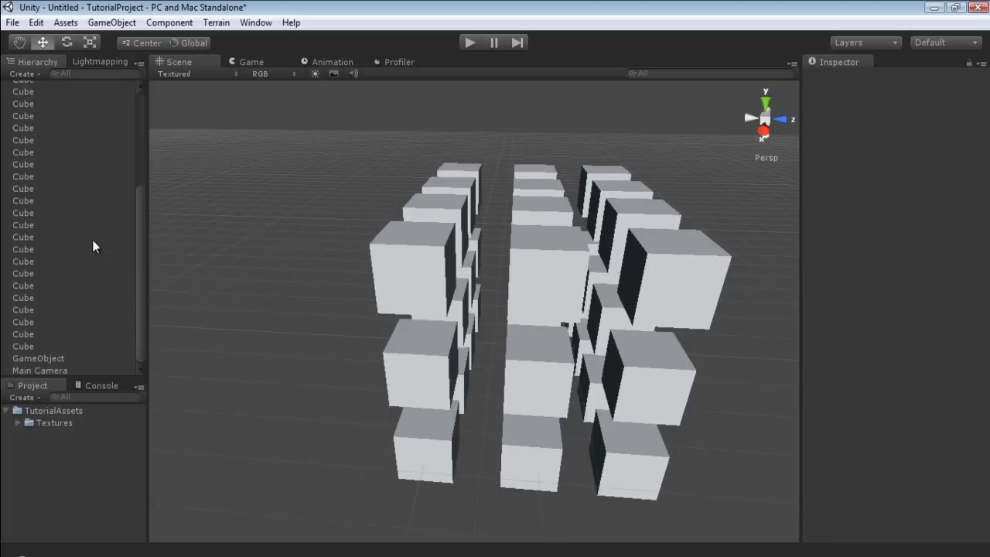
- Rename the empty GameObject to 'Cubes' in the Inspector
left_click(59, 359)
left_click(858, 76)
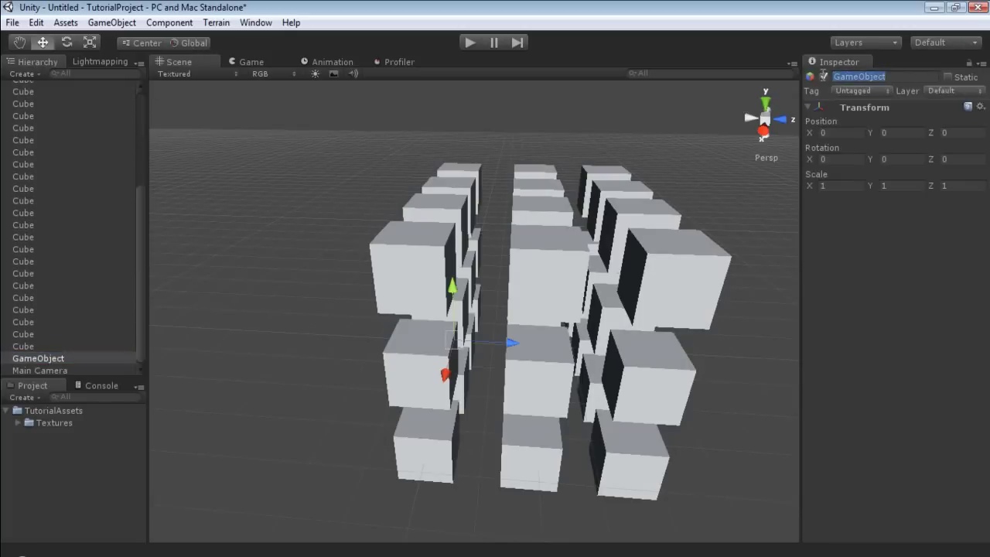
type("Cubes")
key("Return")
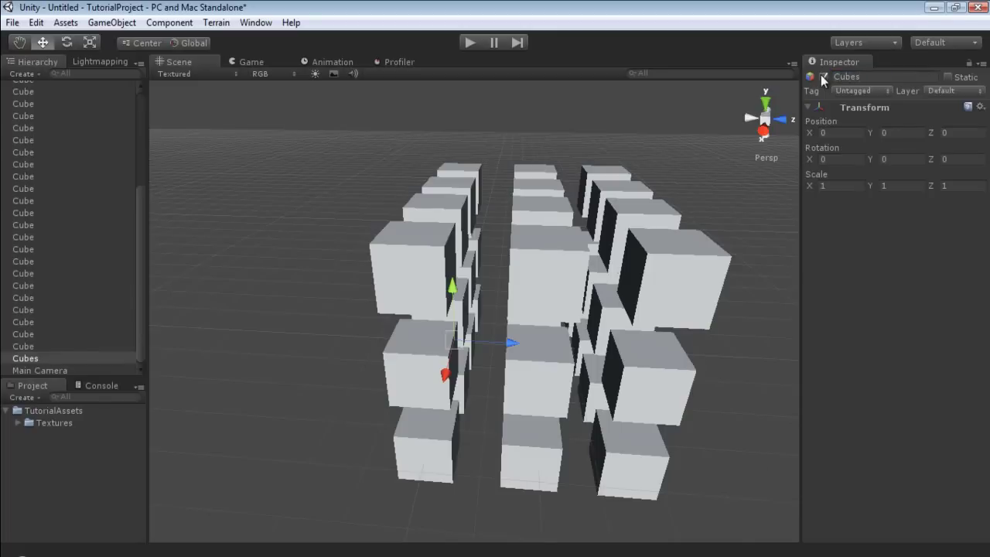
- Select all 24 cubes in the Hierarchy and drag them onto Cubes as children
left_click(38, 345)
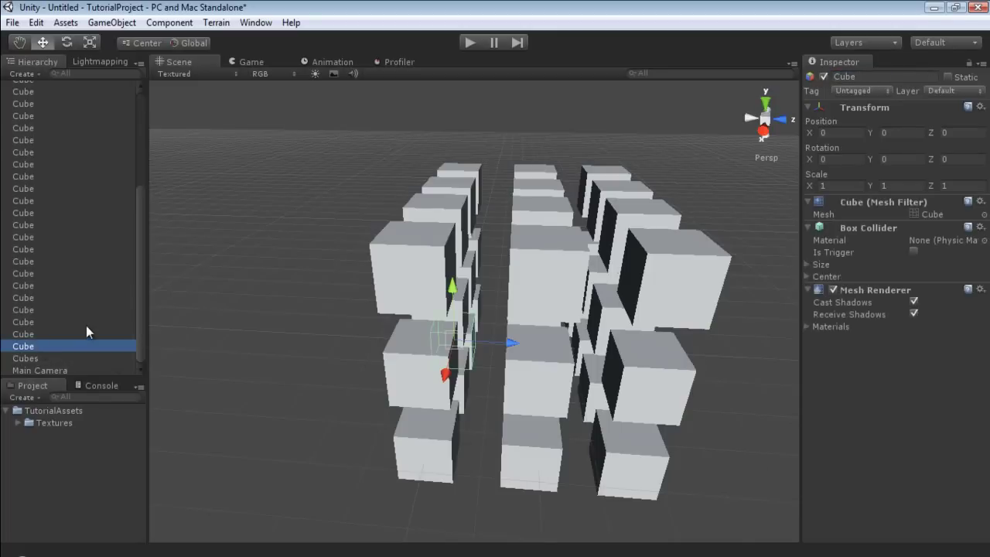
scroll(81, 286, "up", 4)
left_click(37, 90, "shift")
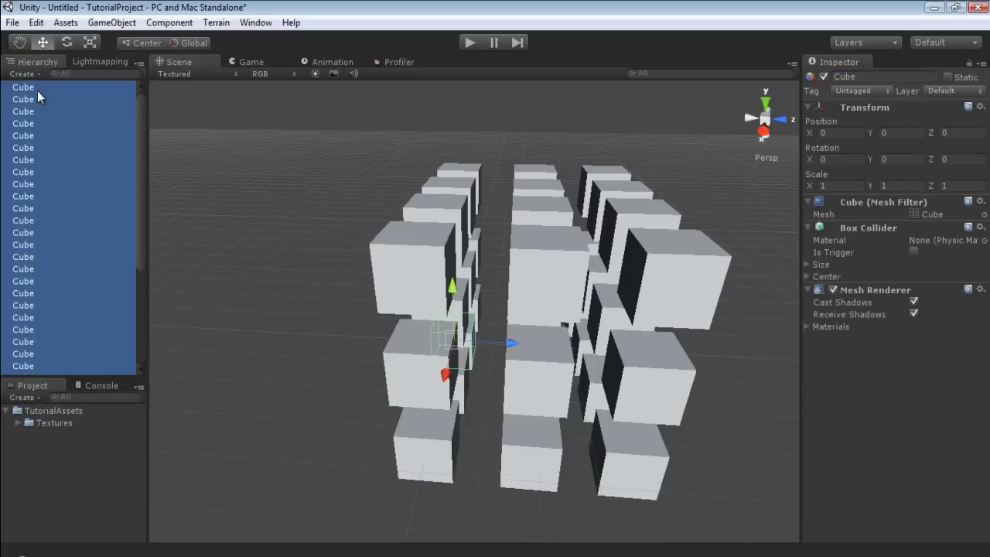
scroll(44, 205, "down", 4)
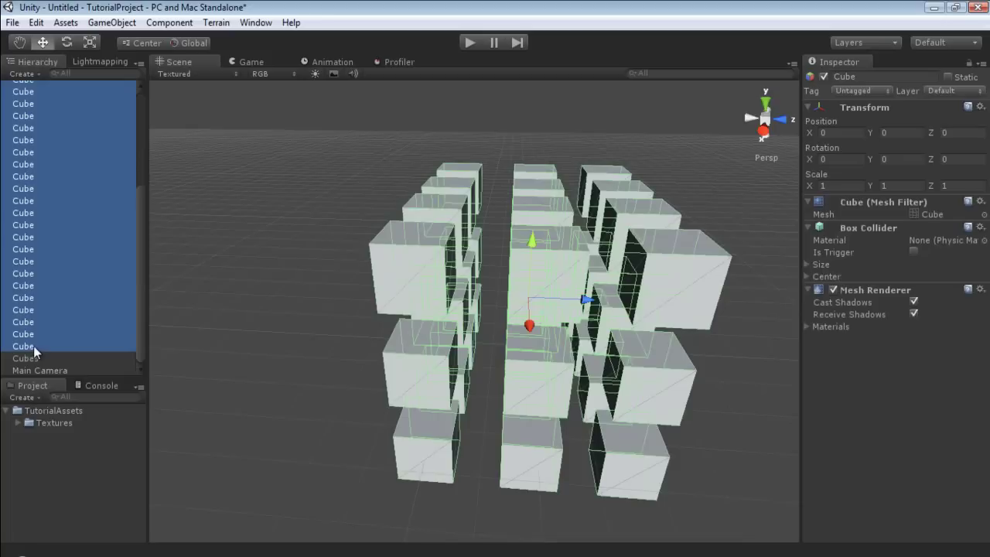
left_click_drag(33, 345, 40, 356)
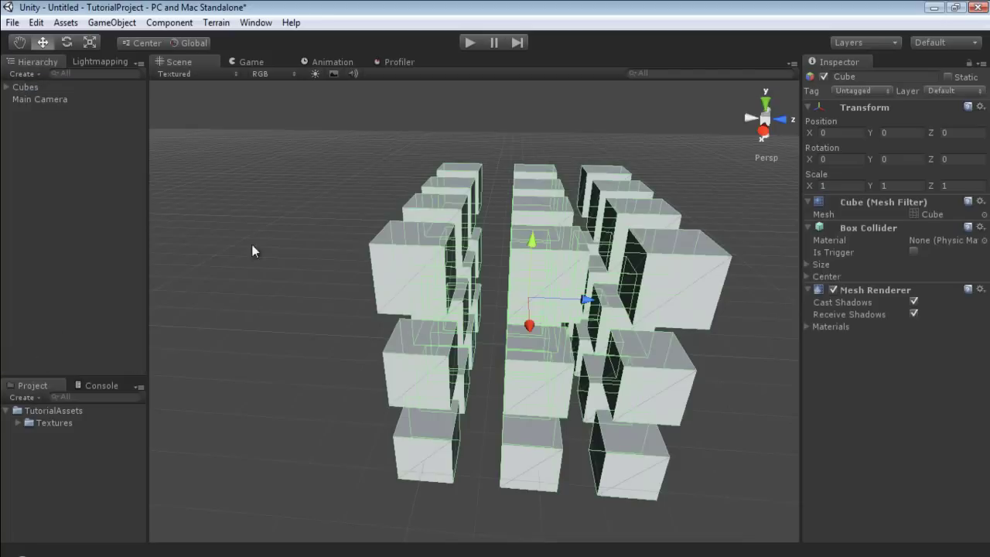
left_click(314, 289)
left_click(39, 82)
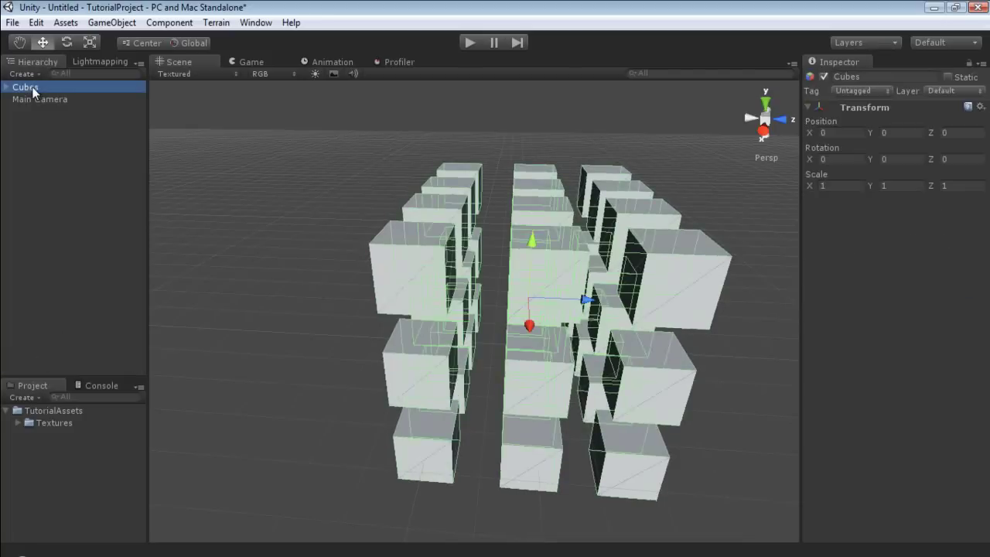
left_click(326, 254)
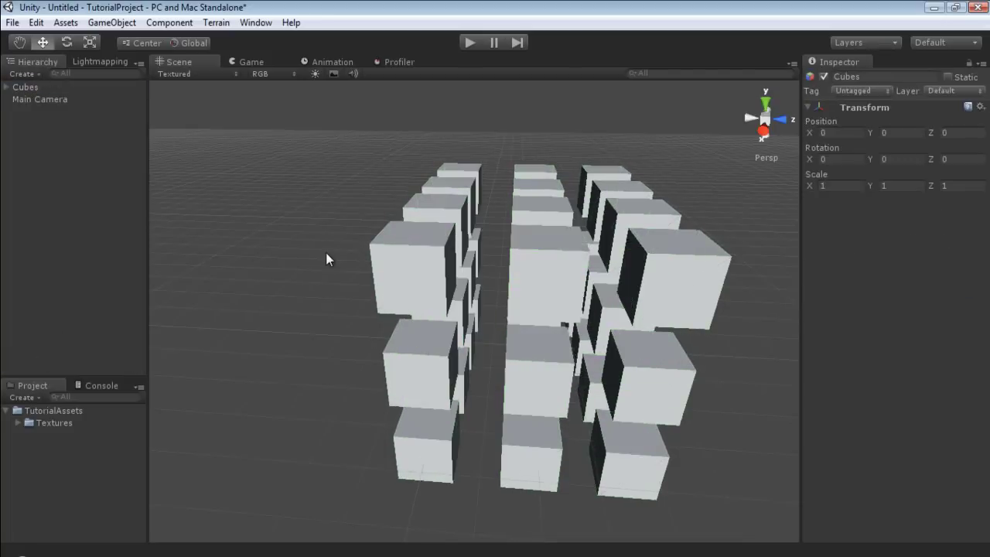
left_click(572, 290)
left_click_drag(551, 221, 562, 185)
key("ctrl+z")
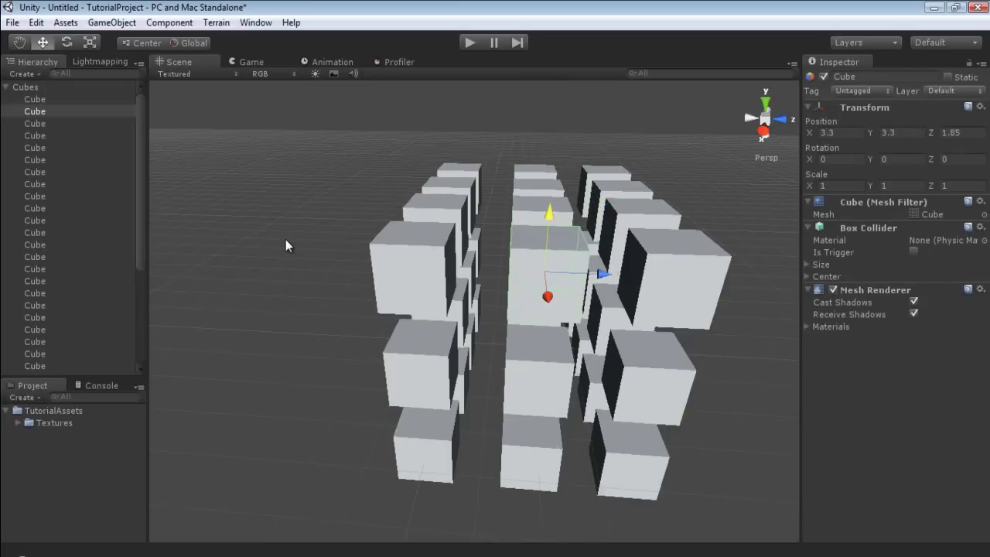
left_click(286, 245)
left_click(6, 87)
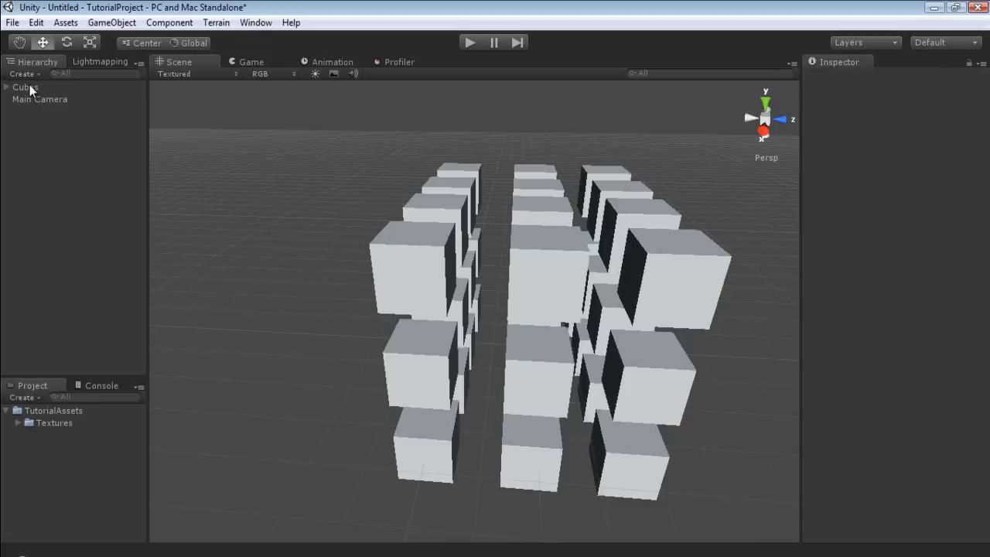
left_click(30, 87)
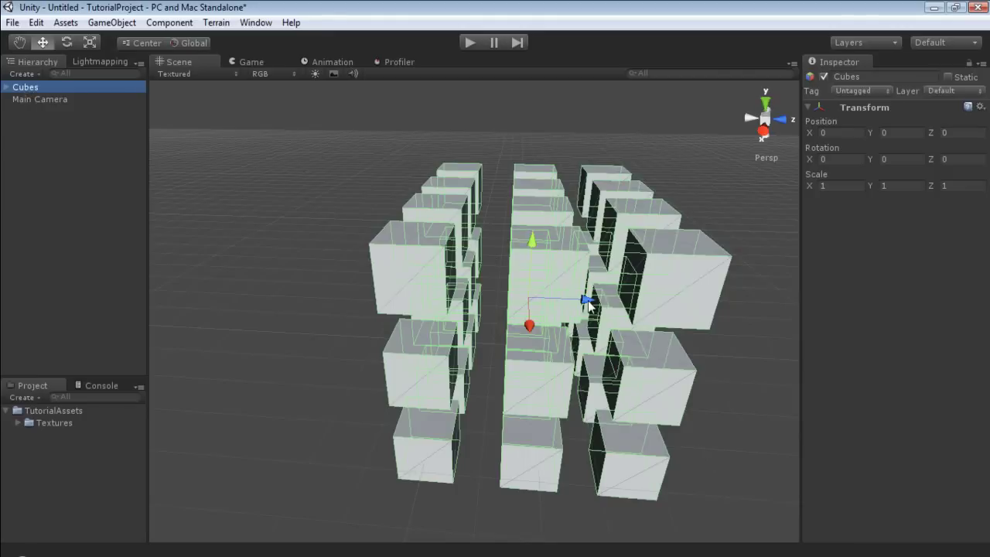
- Drag the Cubes group along its Z arrow until its position reads Z -1.257564
left_click_drag(590, 303, 373, 300)
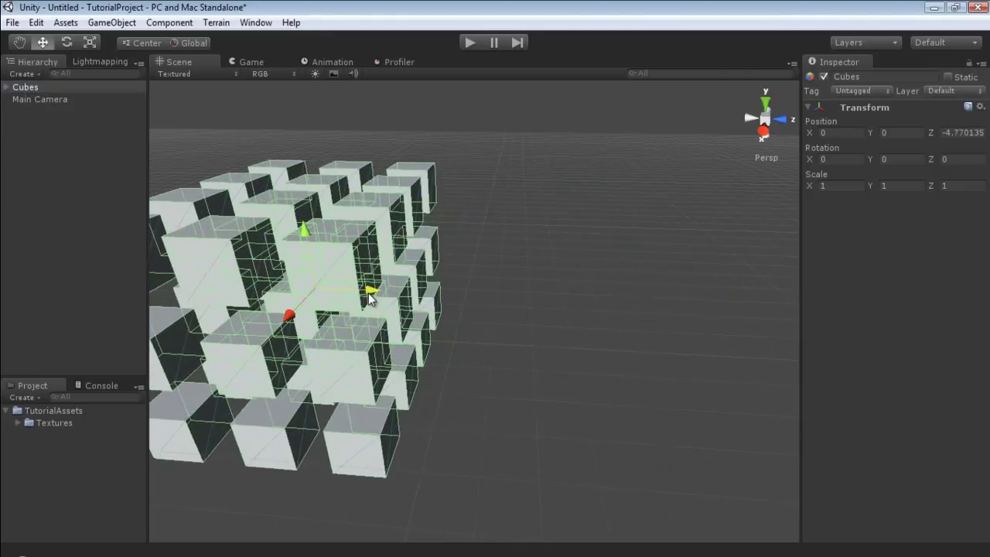
left_click(530, 227)
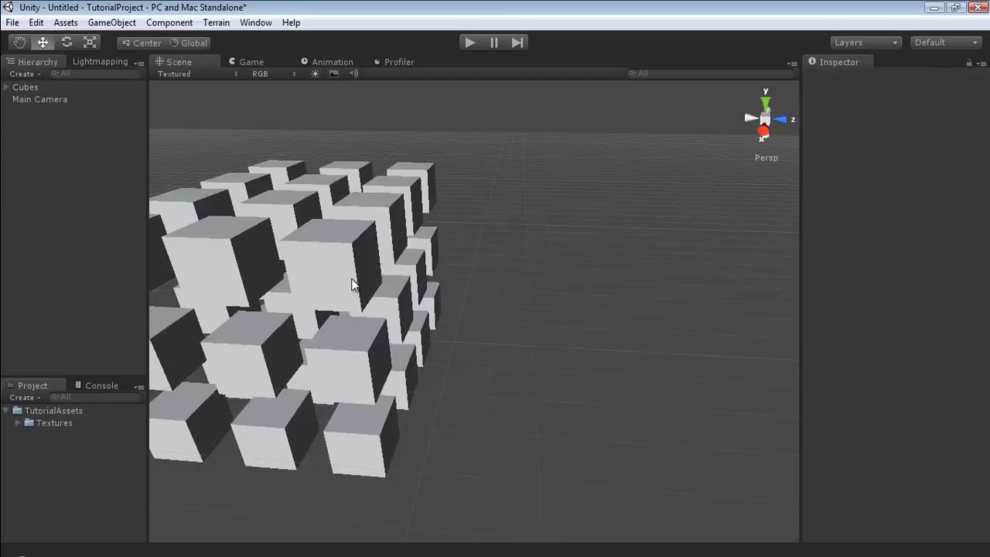
left_click(25, 87)
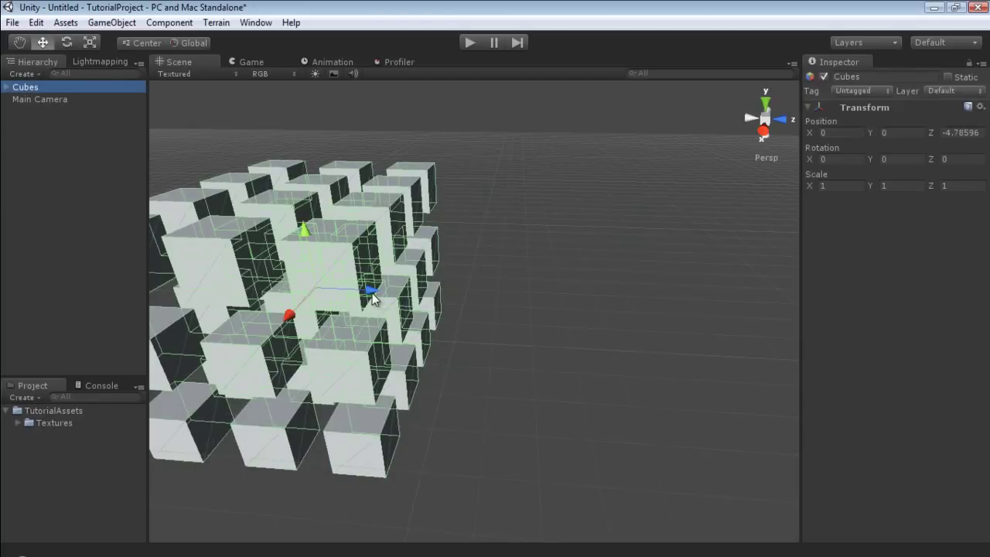
left_click_drag(372, 299, 521, 317)
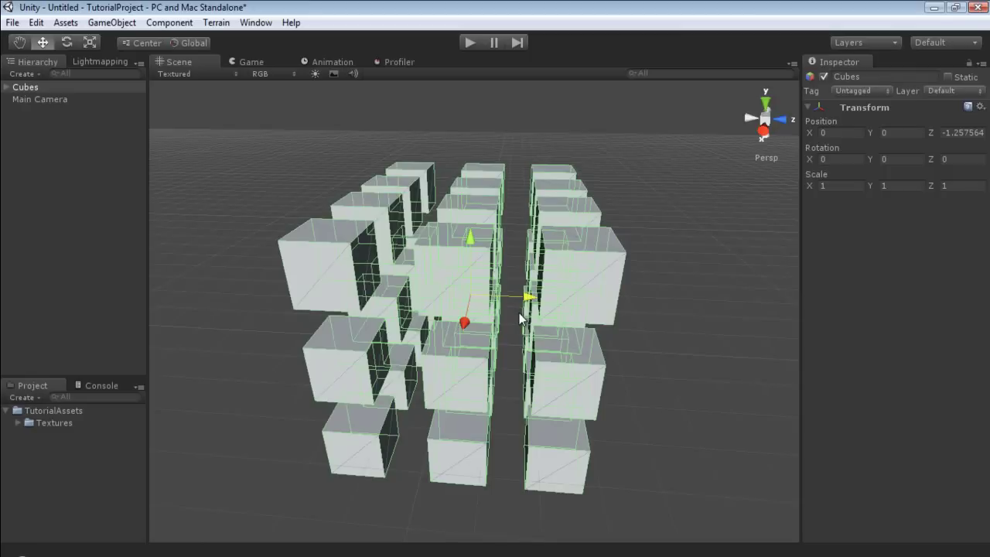
left_click(46, 233)
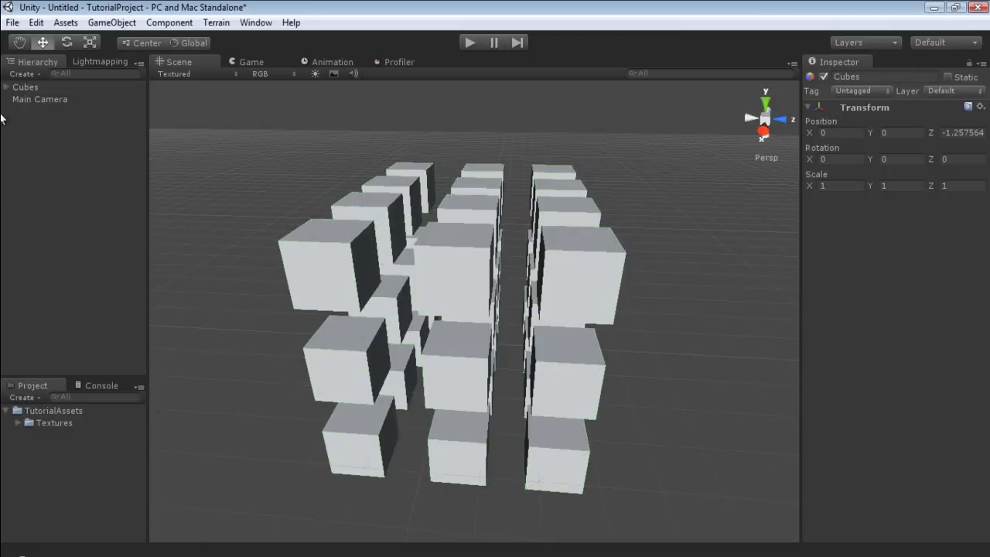
left_click(6, 87)
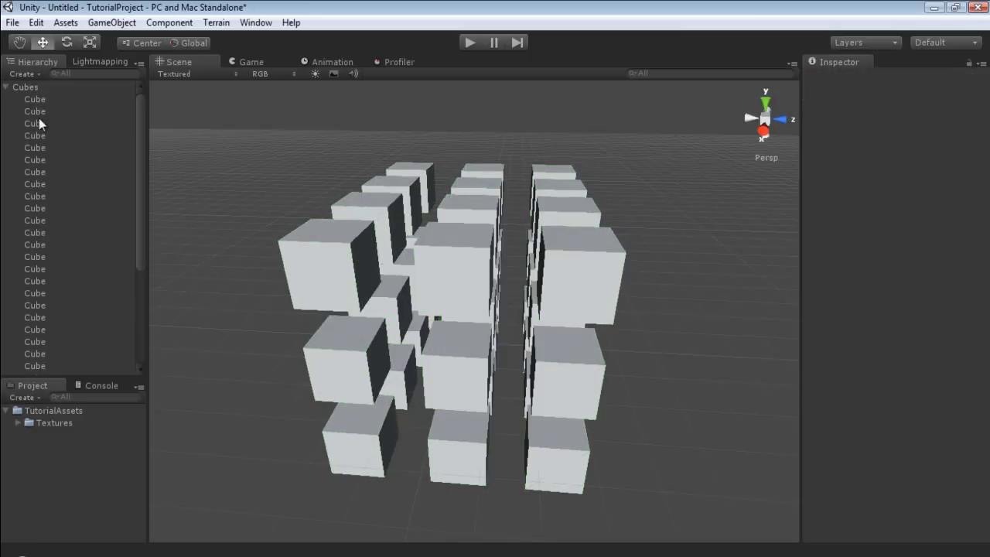
left_click(7, 87)
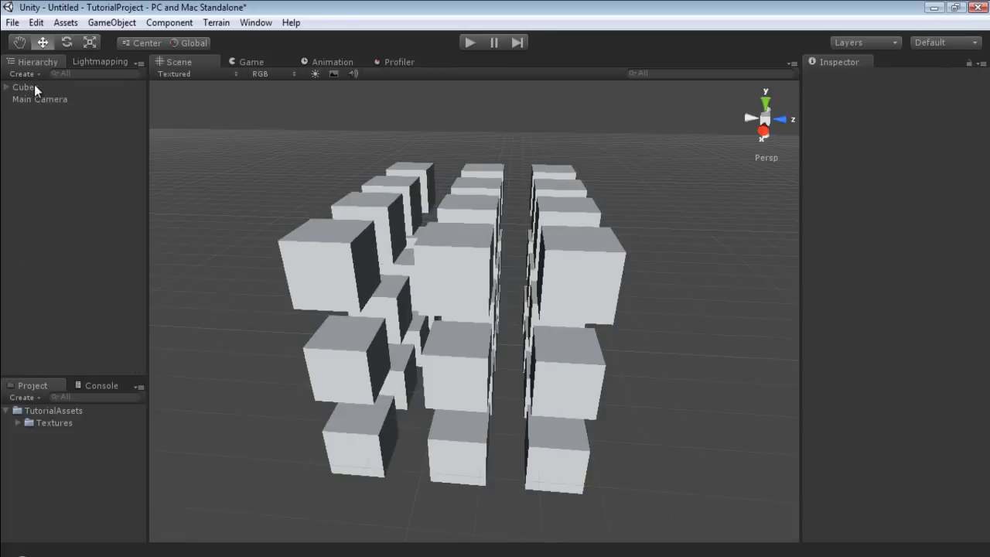
left_click(16, 87)
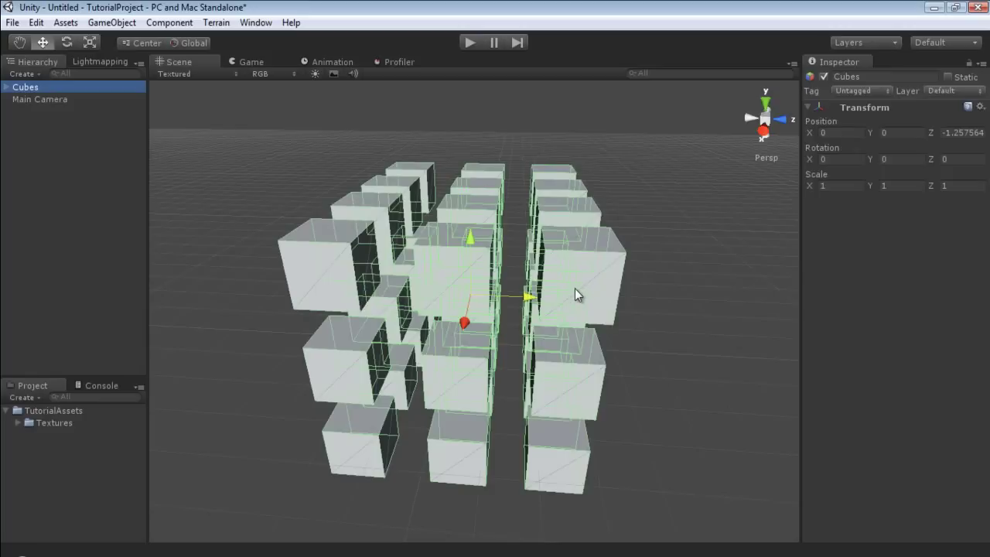
left_click(823, 78)
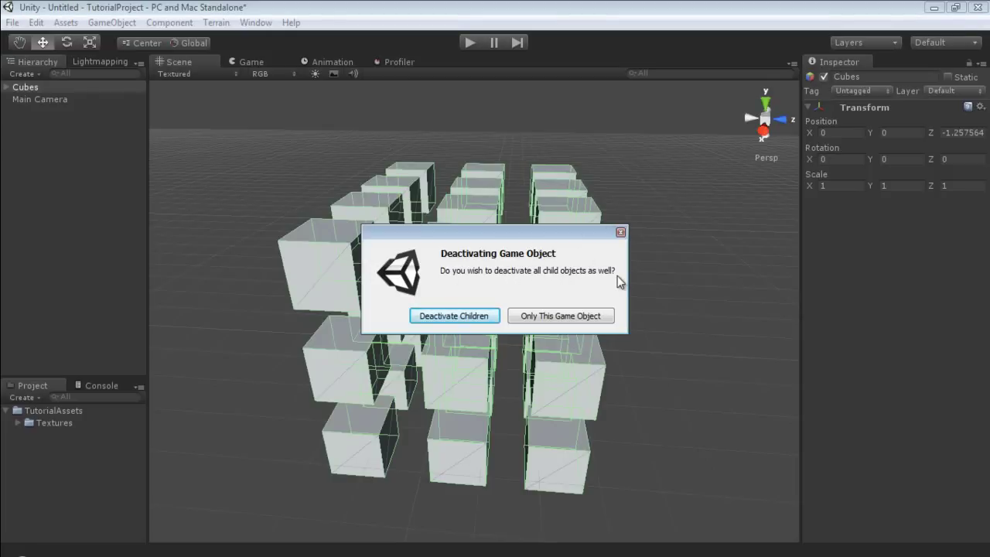
left_click(560, 316)
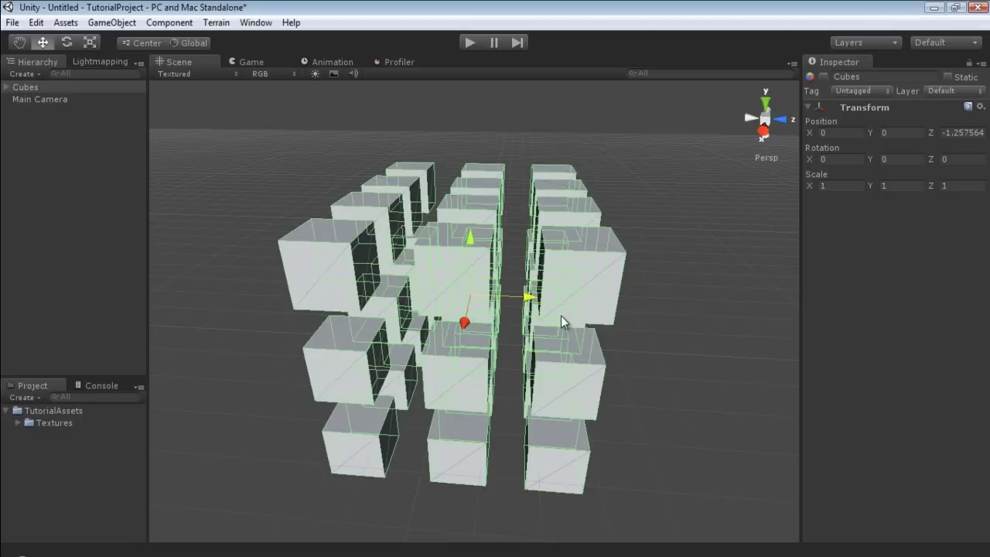
left_click(741, 354)
left_click(611, 278)
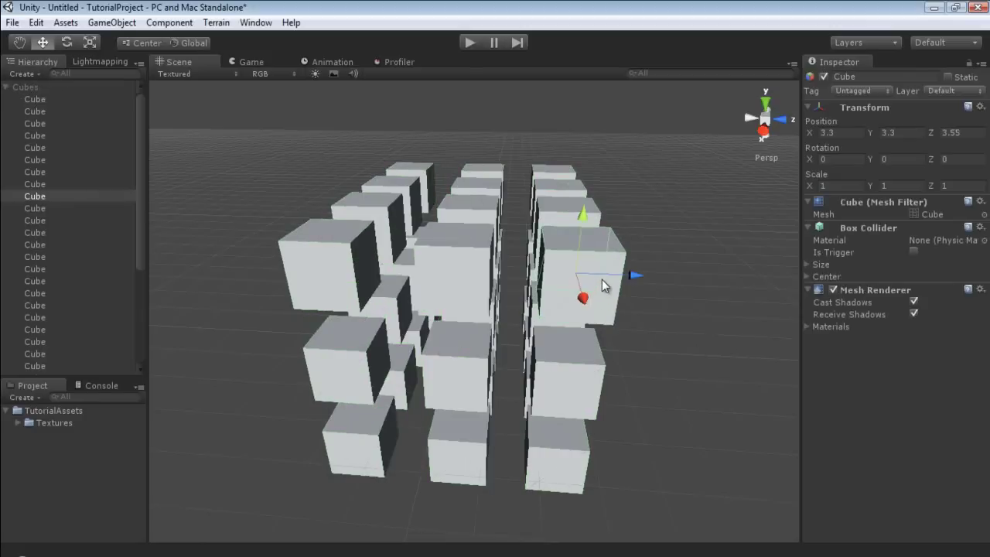
left_click_drag(616, 274, 702, 292)
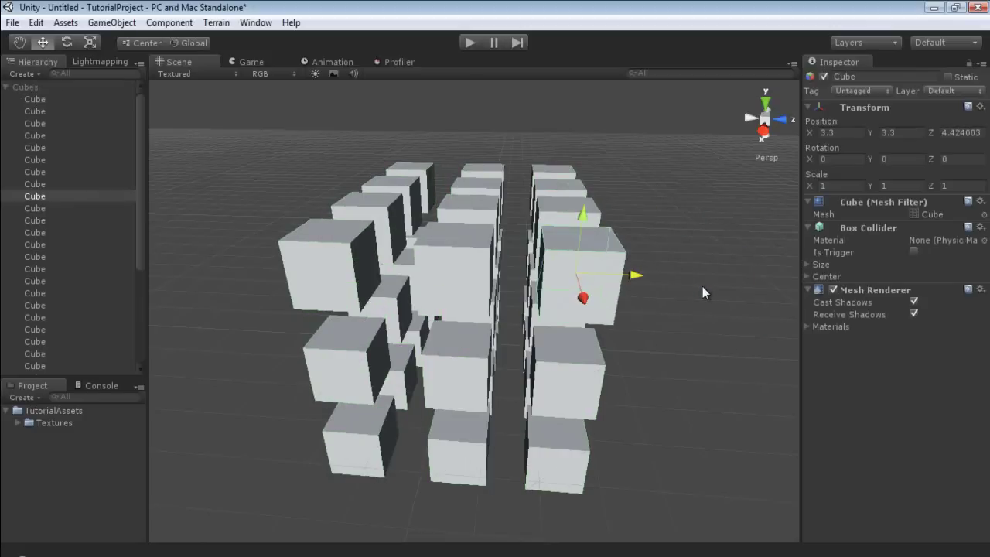
left_click(24, 86)
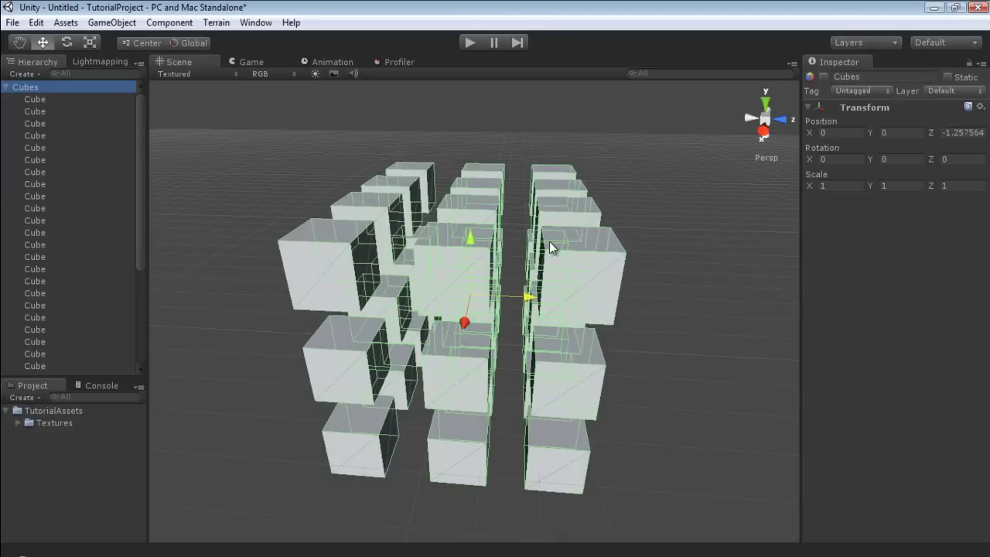
left_click(822, 77)
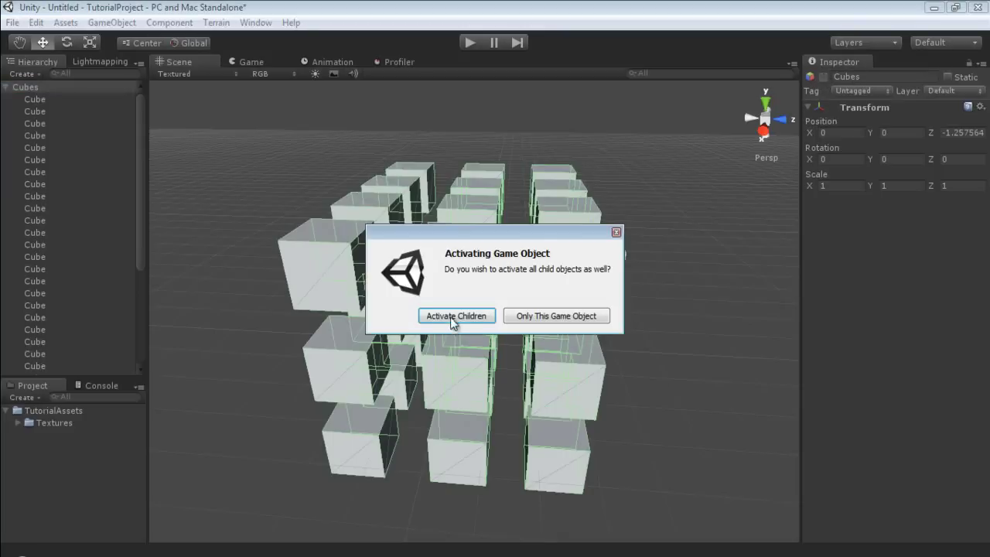
left_click(532, 318)
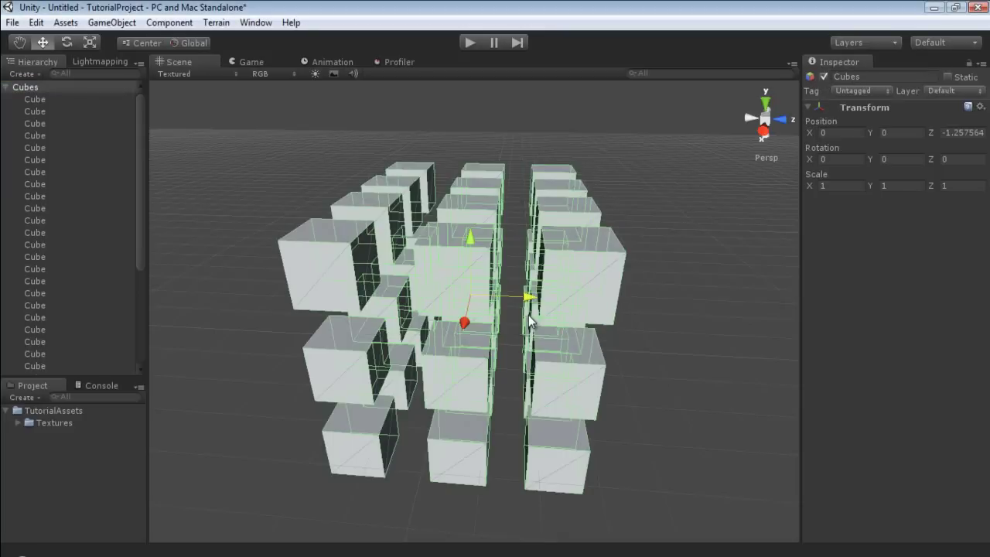
left_click(823, 76)
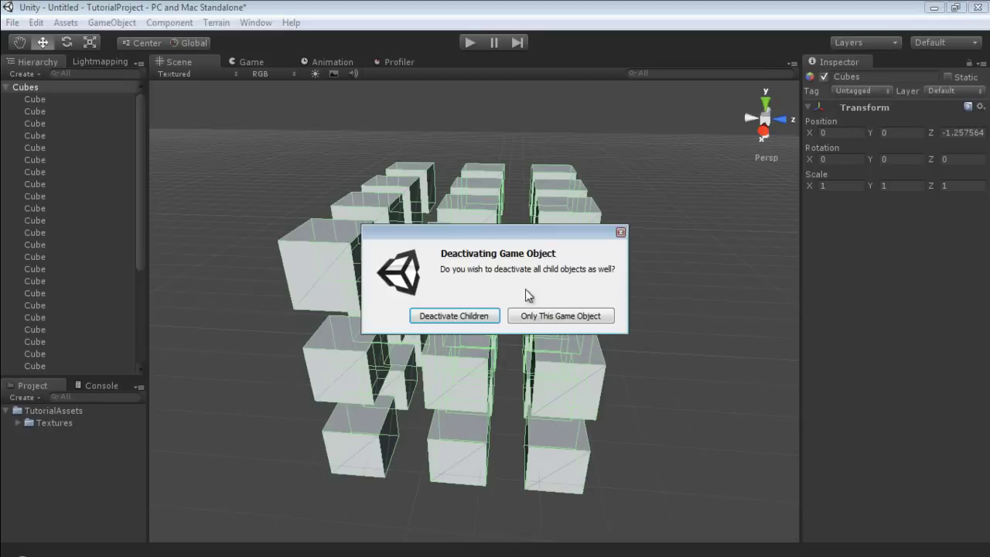
left_click(477, 315)
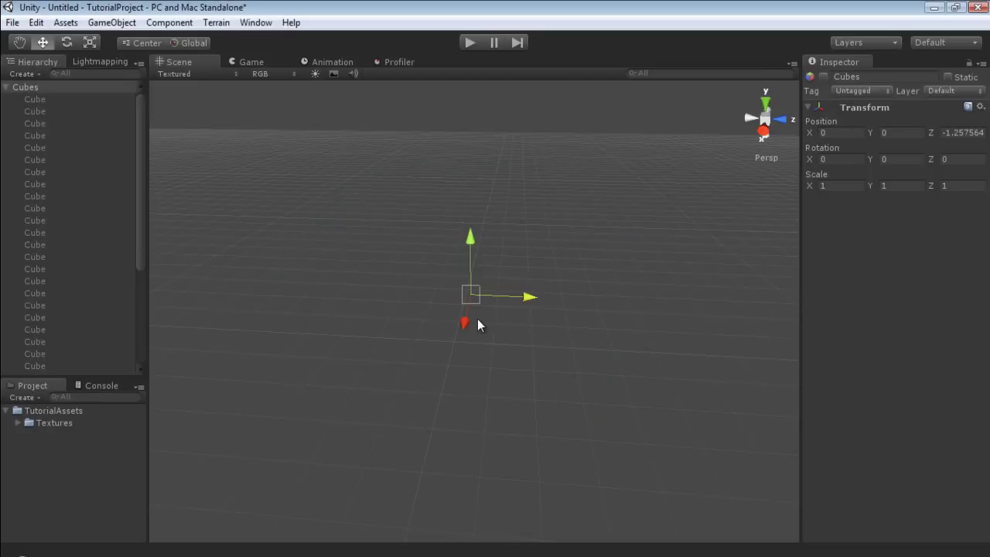
left_click(539, 375)
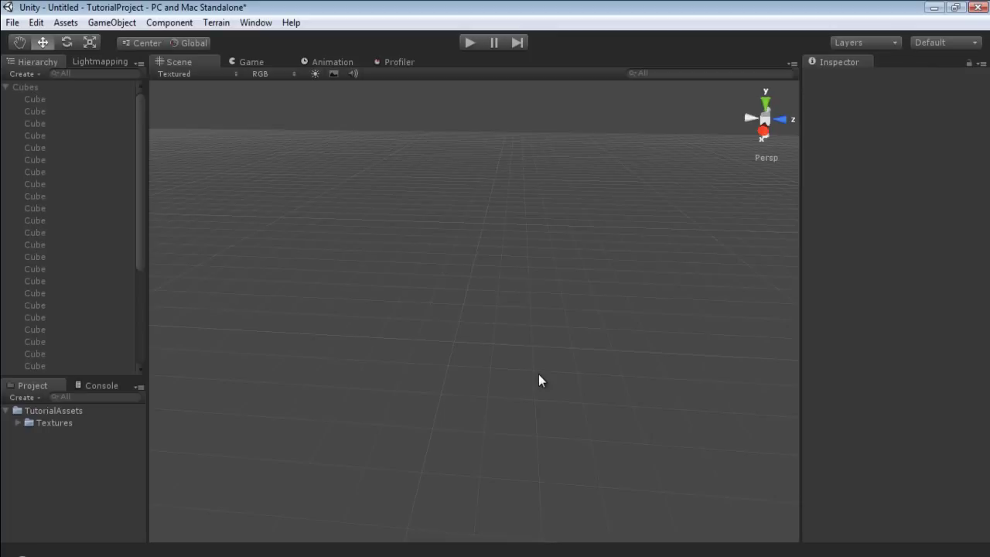
left_click(58, 87)
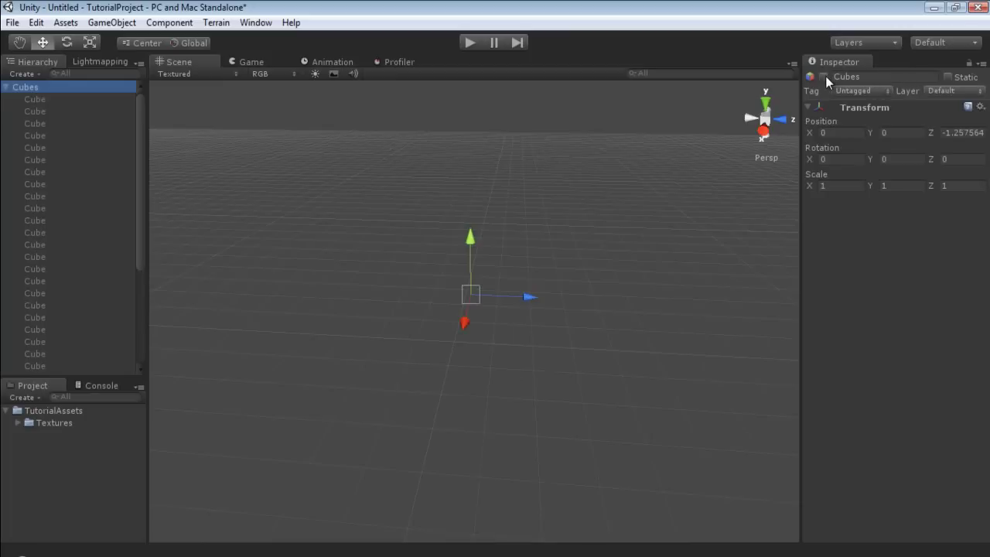
left_click(823, 77)
left_click(445, 319)
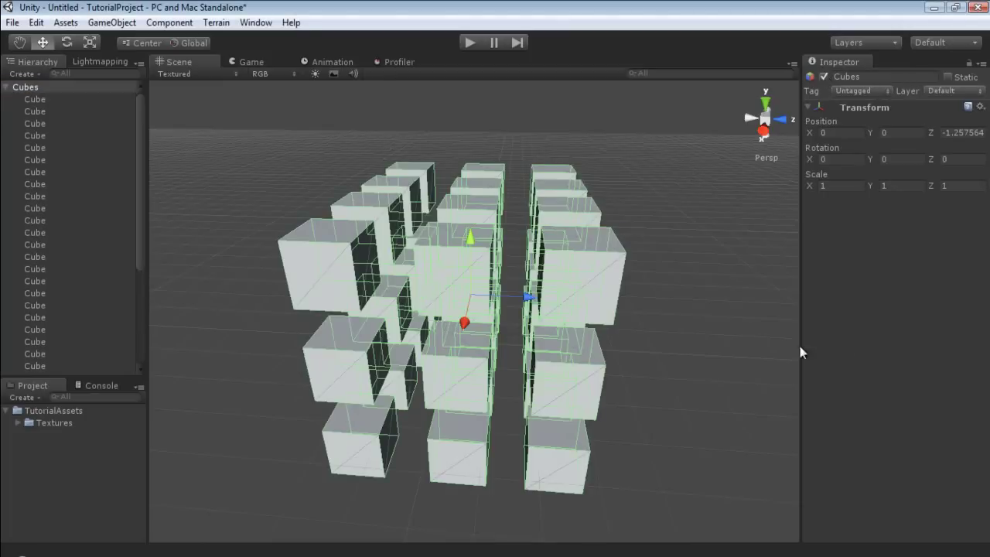
left_click(739, 348)
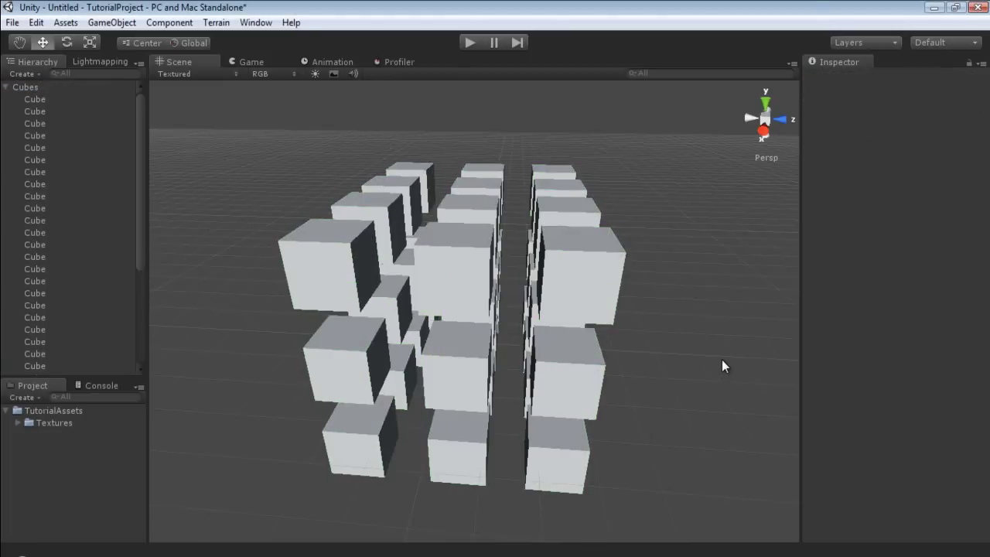
- Orbit to an angled corner view of the grid and collapse Cubes in the Hierarchy
left_click_drag(721, 359, 624, 358, "alt")
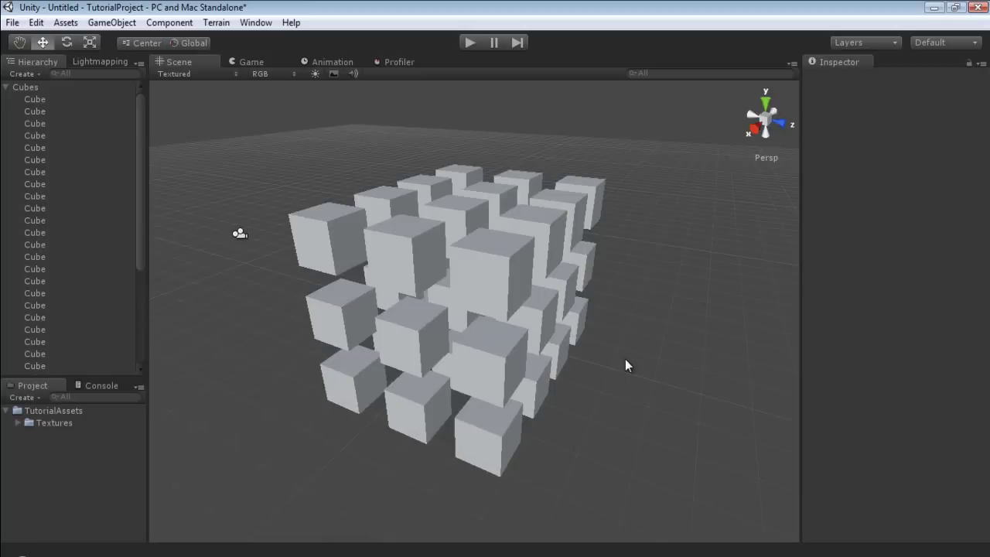
left_click(5, 88)
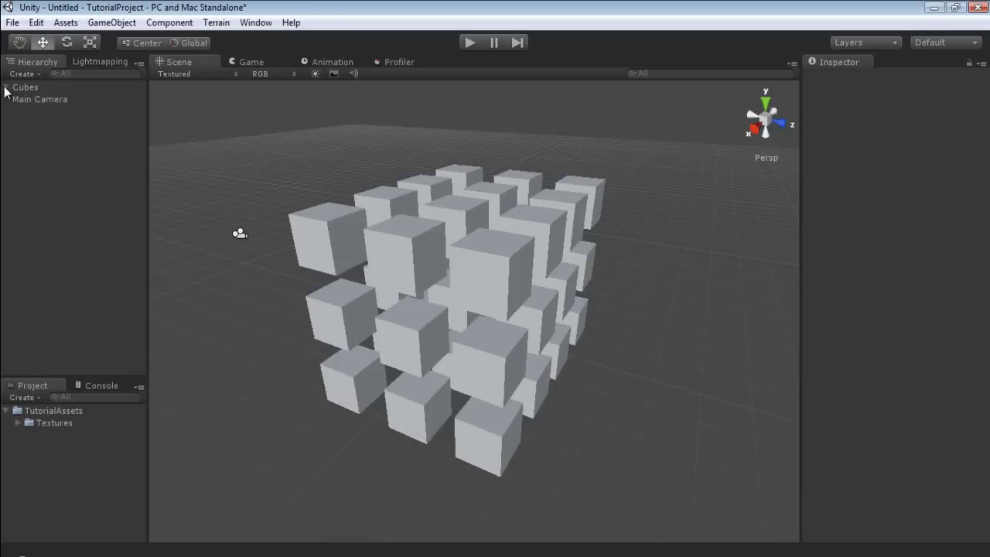